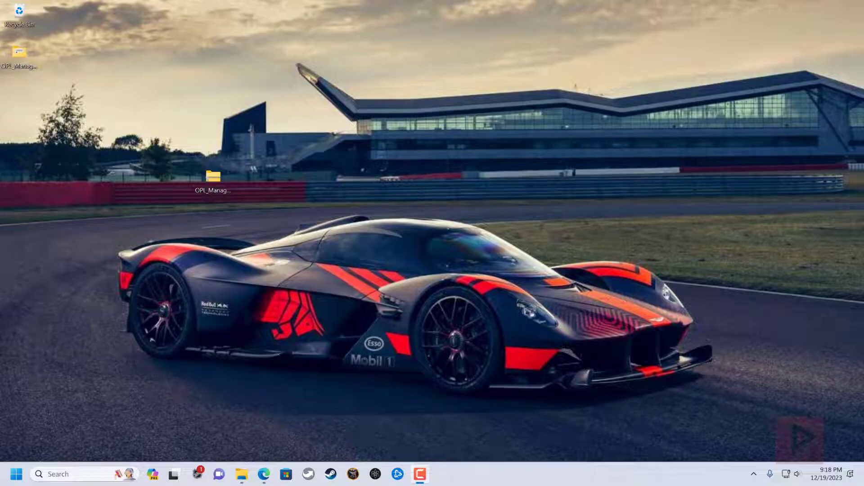
Bring the oplmanager.com page back up to review the OPL_Manager_V22.3 download
{"action": "left_click", "coordinate": [264, 474]}
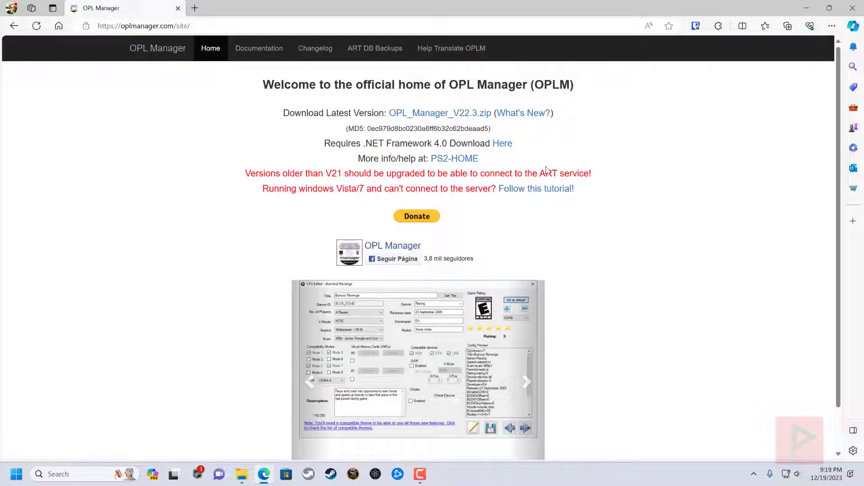
Minimize the browser and move the OPL_Manager folder beside the other one on the desktop
{"action": "left_click", "coordinate": [806, 7]}
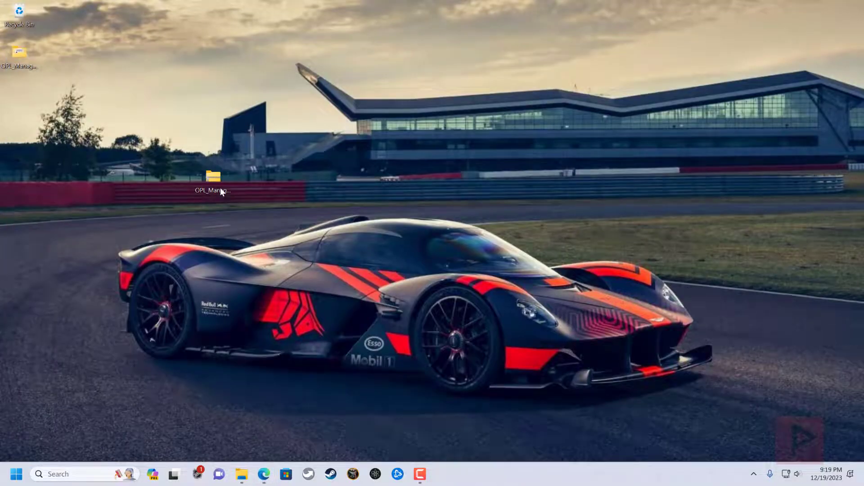
{"action": "right_click", "coordinate": [218, 182]}
{"action": "left_click", "coordinate": [63, 122]}
{"action": "left_click_drag", "start_coordinate": [19, 53], "coordinate": [291, 180]}
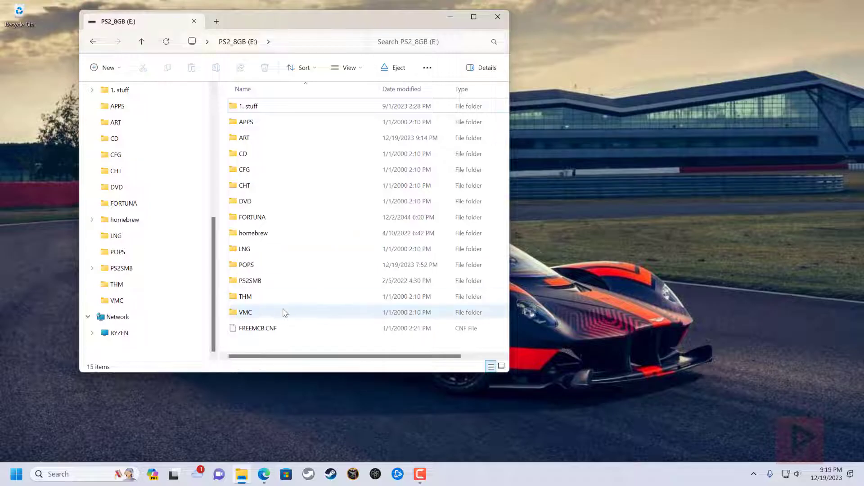
Permanently delete the ART folder from PS2_8GB (E:), check the DVD folder, then close Explorer
{"action": "left_click", "coordinate": [266, 140]}
{"action": "right_click", "coordinate": [267, 140]}
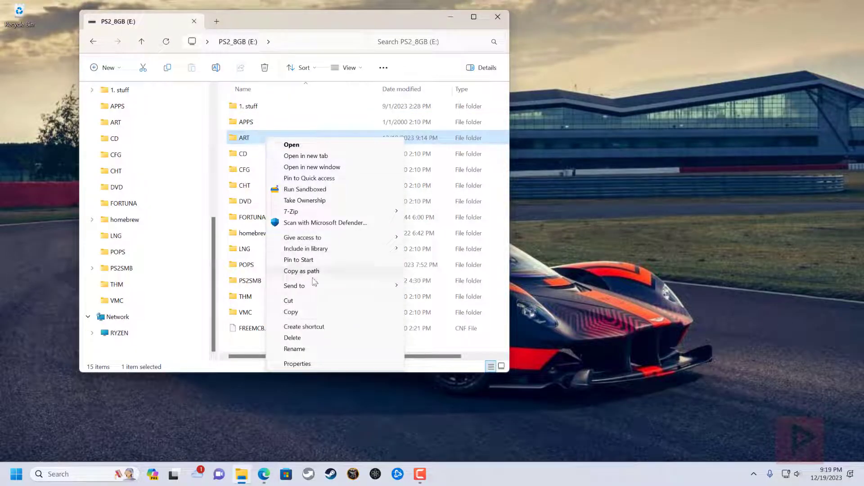
{"action": "left_click", "coordinate": [313, 338]}
{"action": "left_click", "coordinate": [468, 270]}
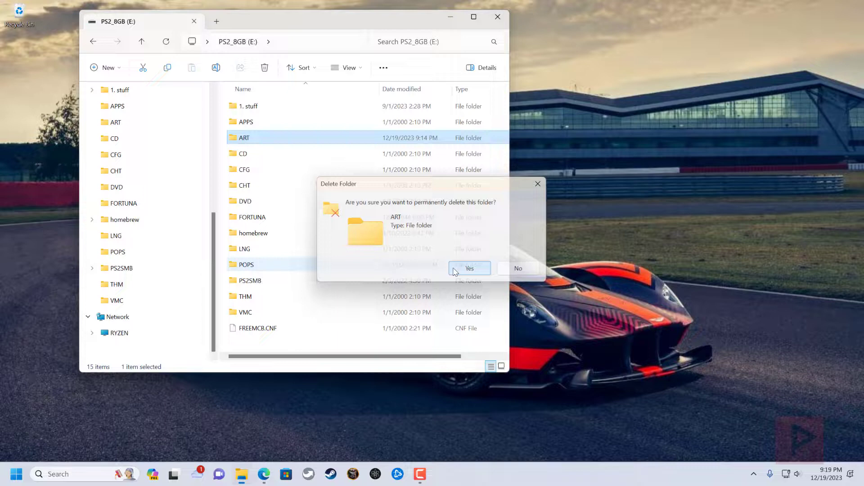
{"action": "double_click", "coordinate": [295, 186]}
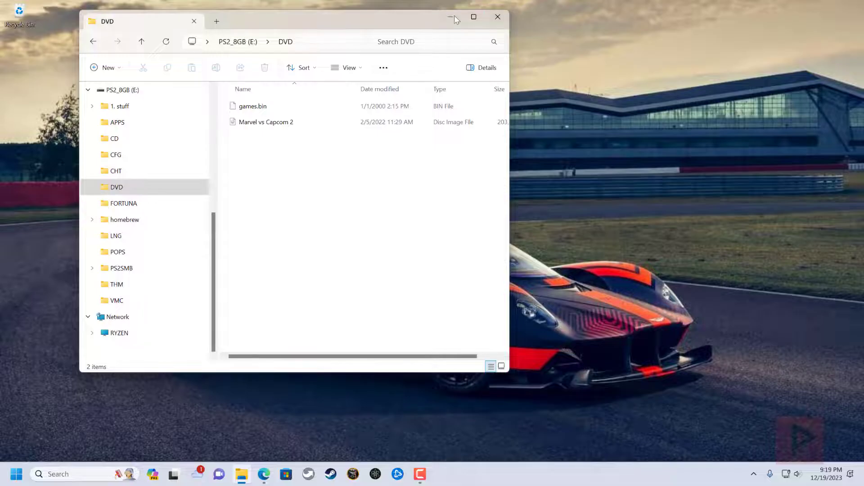
{"action": "left_click", "coordinate": [498, 17]}
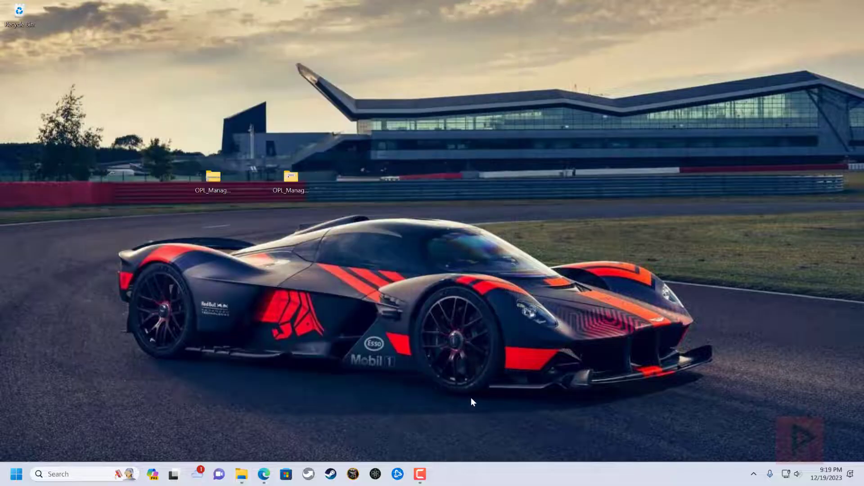
Launch OPL_Manager.exe from its folder, saving English language and start-up update checks
{"action": "double_click", "coordinate": [297, 191]}
{"action": "left_click", "coordinate": [292, 164]}
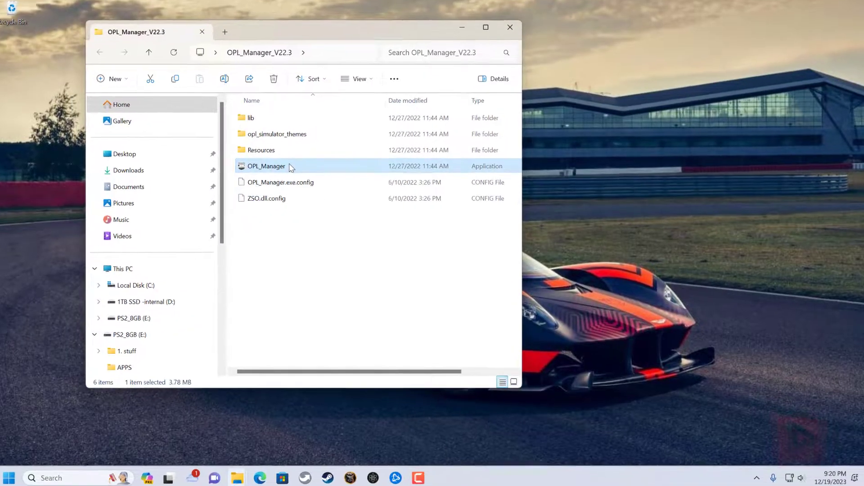
{"action": "double_click", "coordinate": [290, 167]}
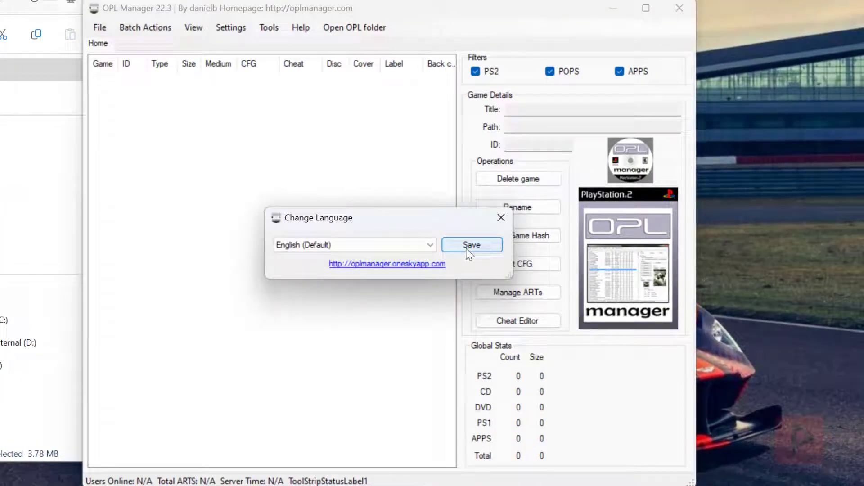
{"action": "left_click", "coordinate": [471, 249]}
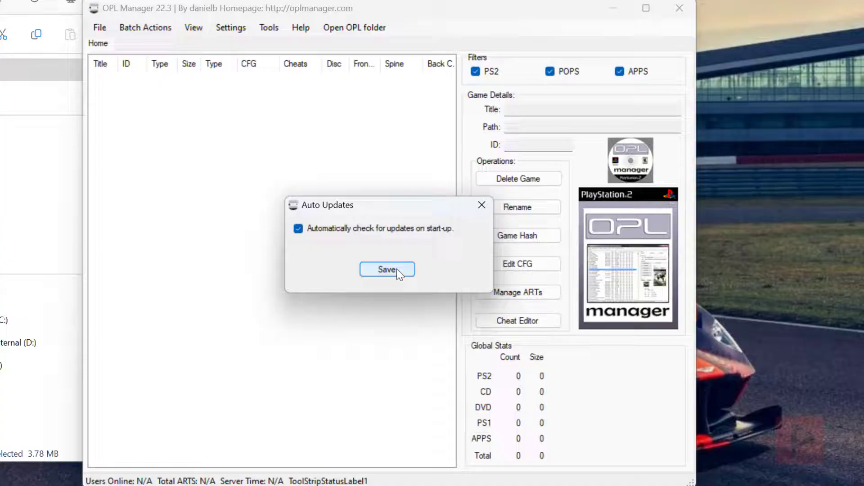
{"action": "left_click", "coordinate": [396, 268]}
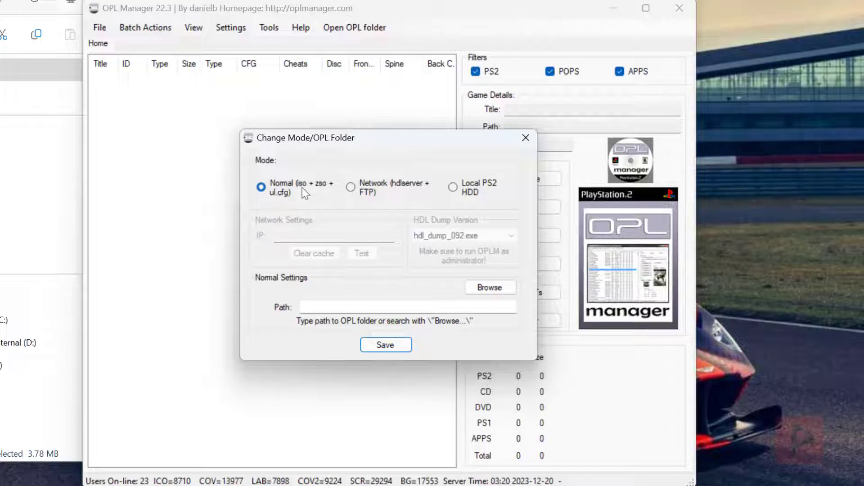
Save Normal mode with OPL folder E:\ (PS2_8GB) and create its ART, CFG, CD, DVD folders
{"action": "left_click", "coordinate": [481, 288]}
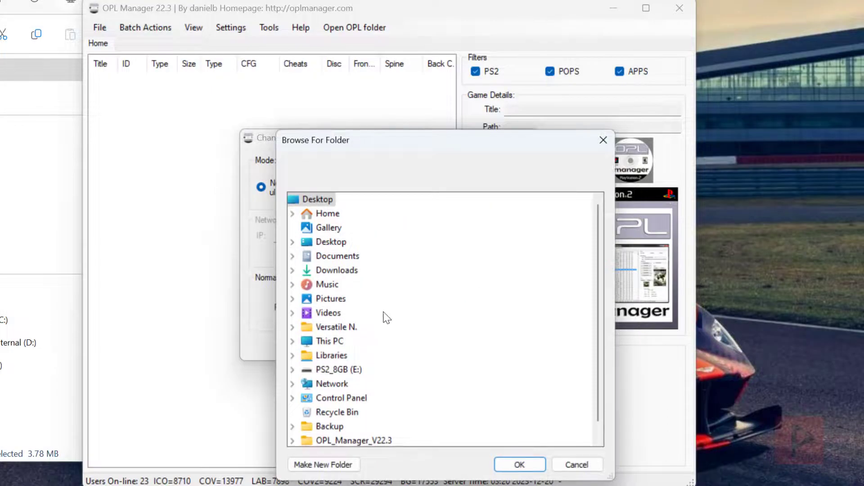
{"action": "double_click", "coordinate": [355, 369]}
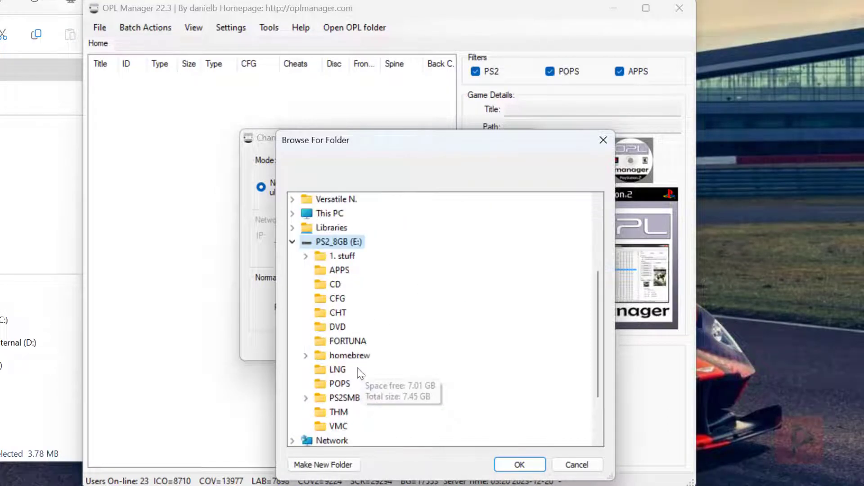
{"action": "left_click", "coordinate": [524, 468]}
{"action": "left_click", "coordinate": [395, 346]}
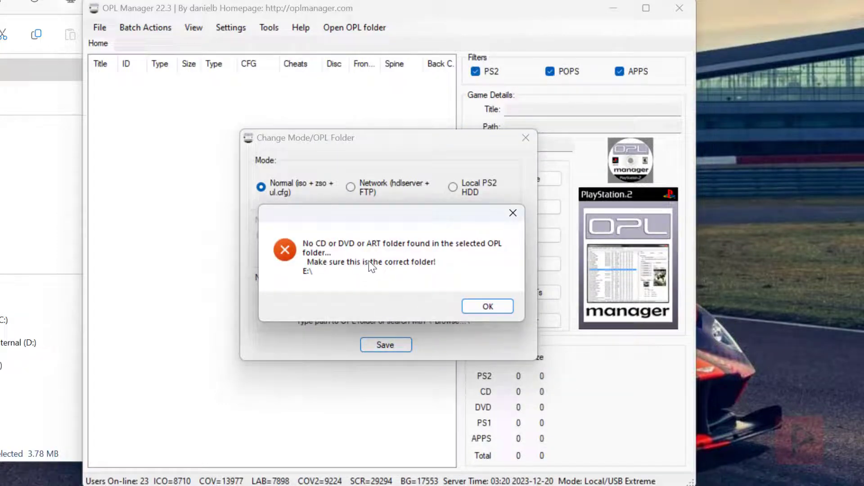
{"action": "left_click", "coordinate": [489, 307]}
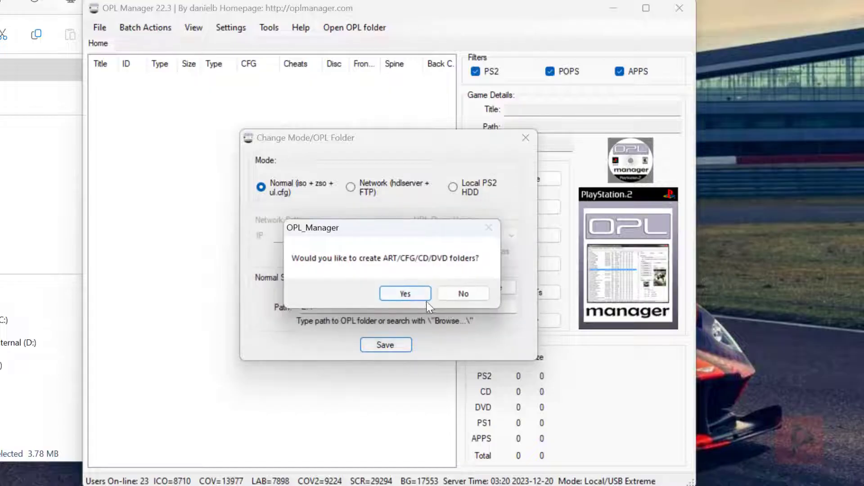
{"action": "left_click", "coordinate": [411, 295]}
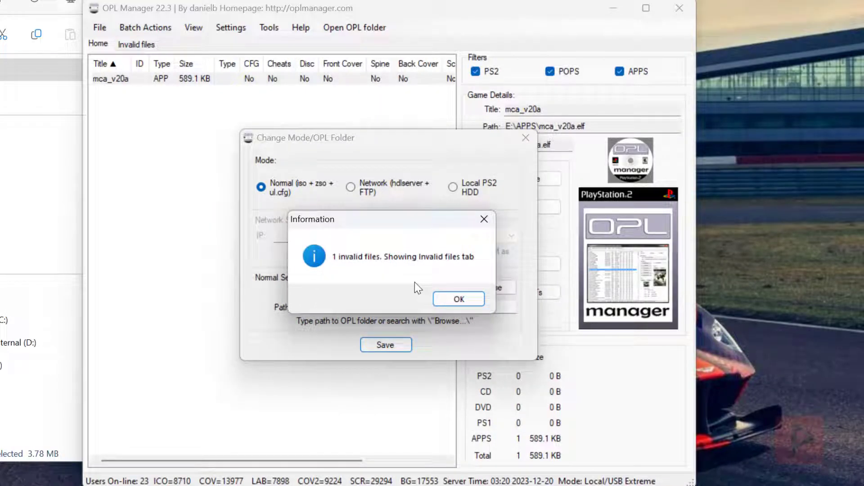
{"action": "left_click", "coordinate": [459, 298]}
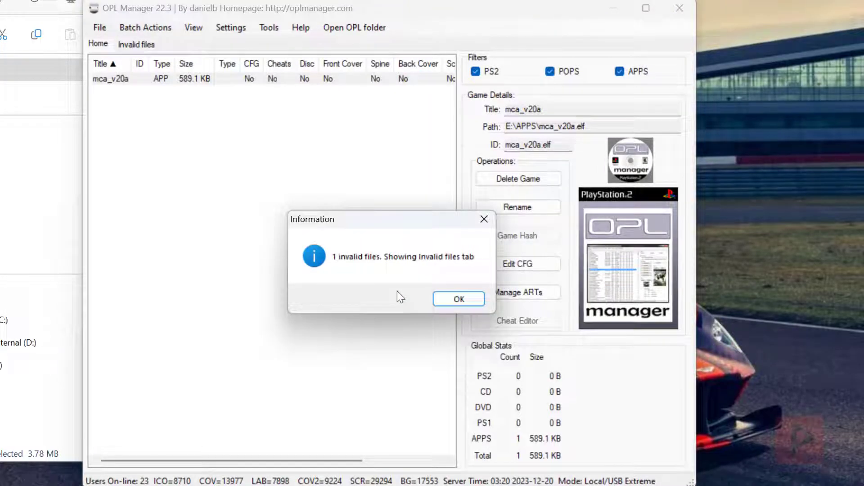
Select the invalid Marvel vs Capcom 2 ISO and fetch its title from the database
{"action": "left_click", "coordinate": [459, 299]}
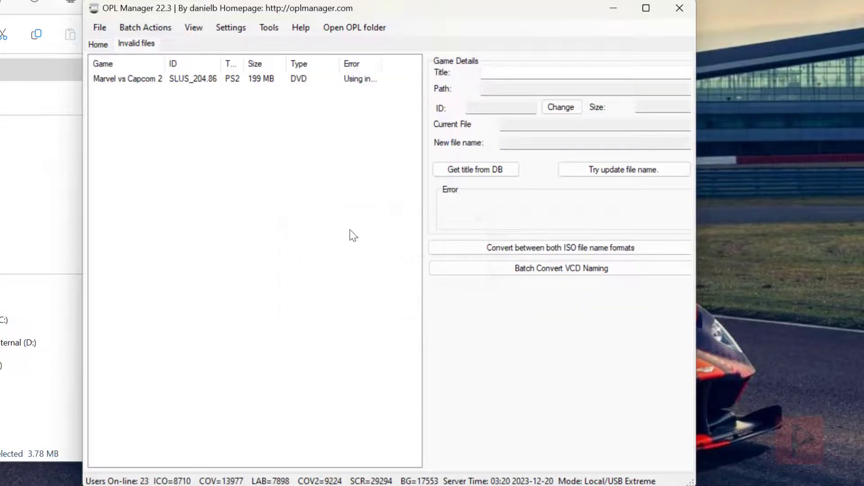
{"action": "left_click", "coordinate": [153, 80]}
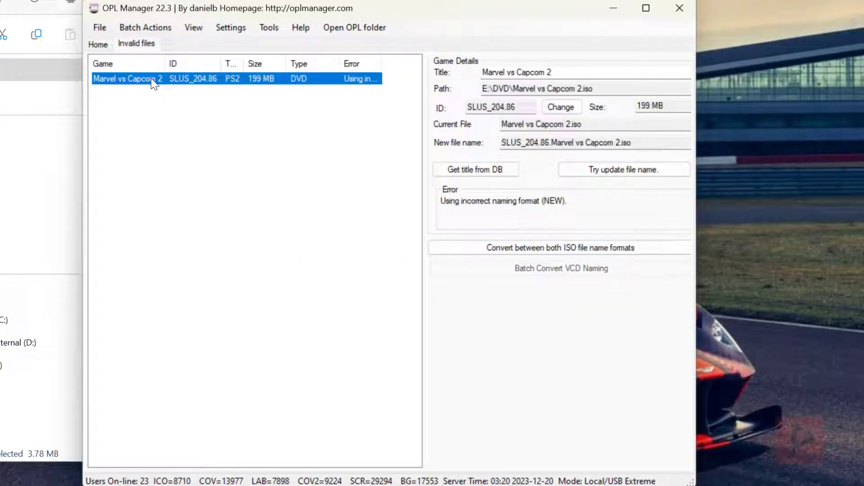
{"action": "left_click", "coordinate": [478, 174]}
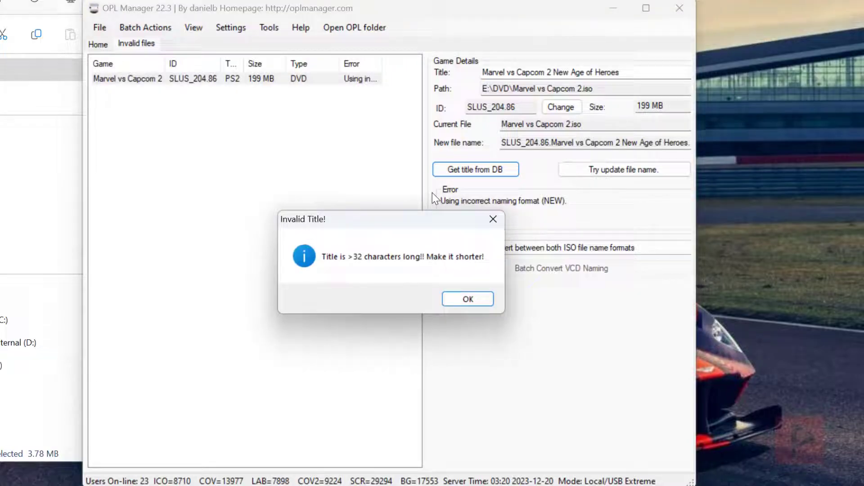
{"action": "left_click", "coordinate": [488, 304]}
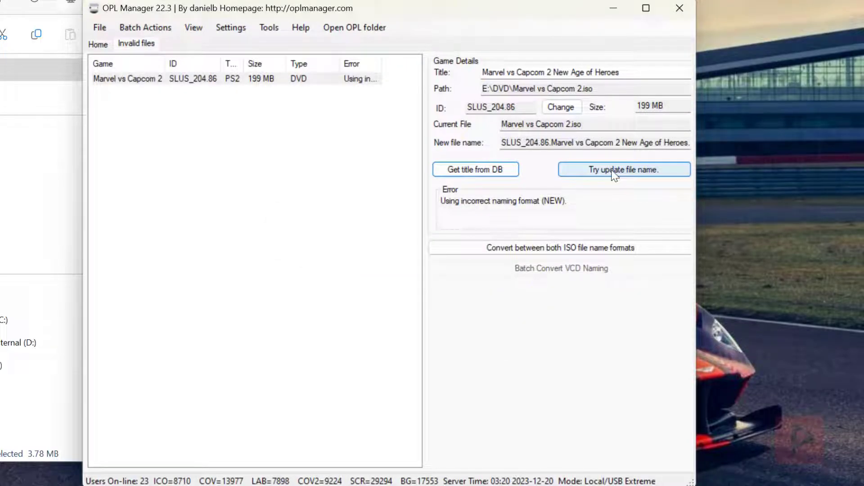
Remove 'New Age of Heroes' from the title and rename the ISO to SLUS_204.86.Marvel vs Capcom 2.iso
{"action": "left_click_drag", "start_coordinate": [554, 72], "coordinate": [692, 92]}
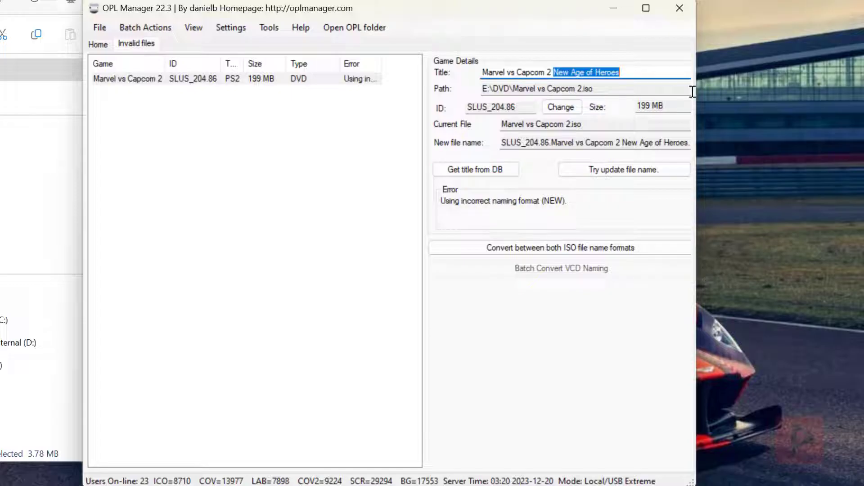
{"action": "key", "text": "BackSpace"}
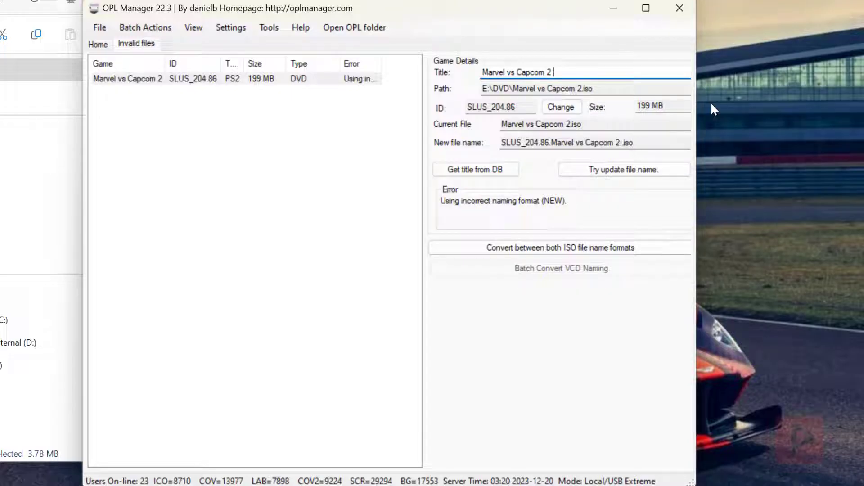
{"action": "key", "text": "BackSpace"}
{"action": "left_click", "coordinate": [635, 168]}
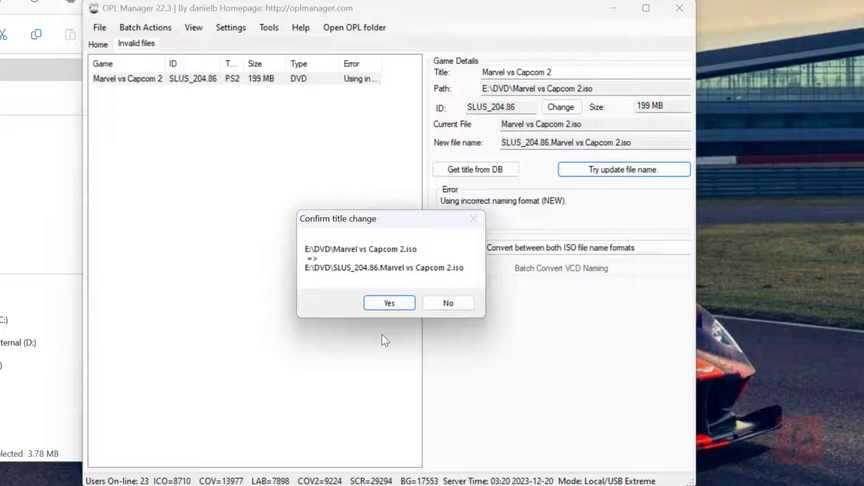
{"action": "left_click", "coordinate": [377, 303]}
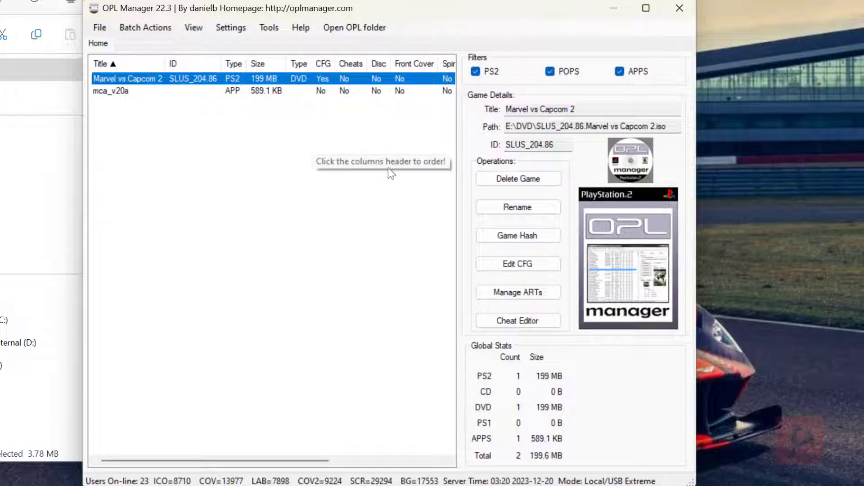
Uncheck the APPS and POPS filters so only PS2 games are listed
{"action": "left_click", "coordinate": [619, 72]}
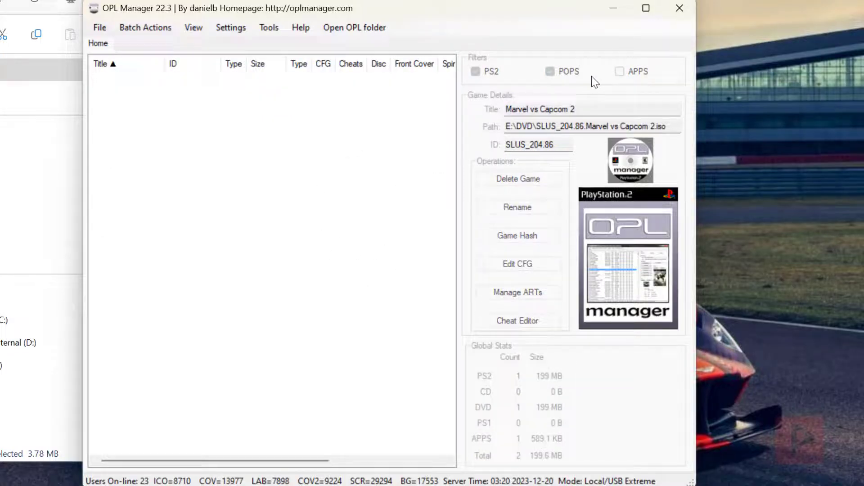
{"action": "left_click", "coordinate": [551, 72]}
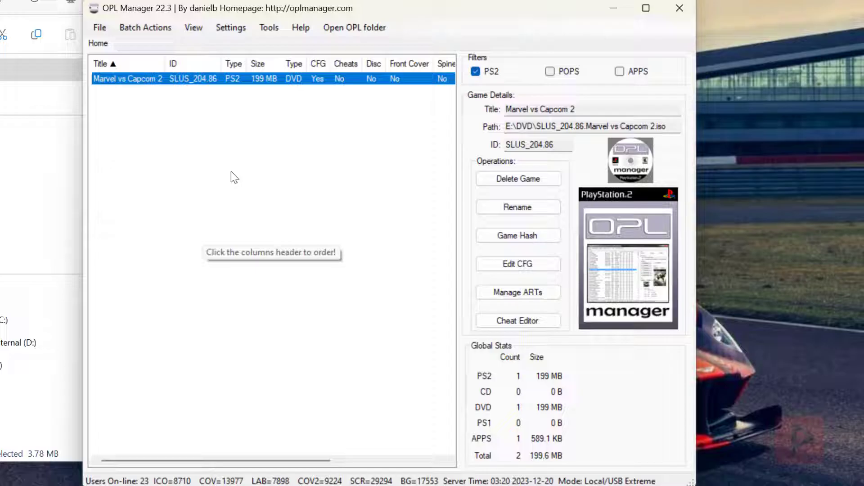
Run a batch ART download including logo, random background and random screenshots
{"action": "left_click", "coordinate": [148, 29]}
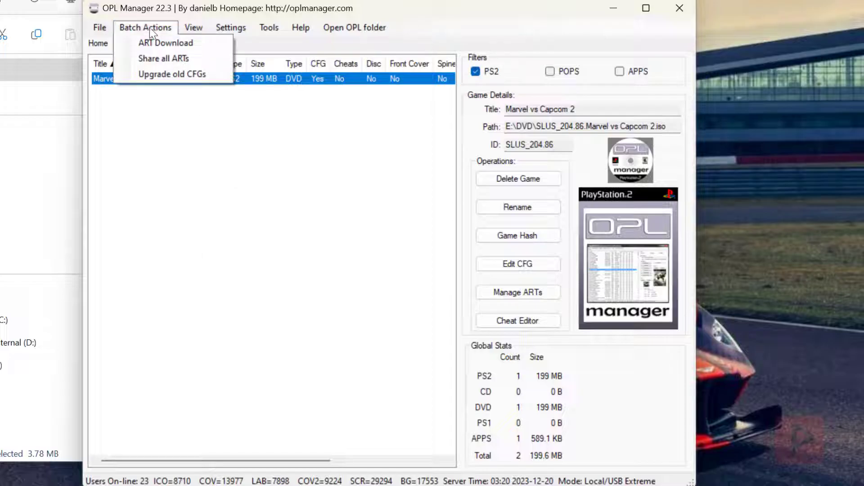
{"action": "left_click", "coordinate": [167, 43]}
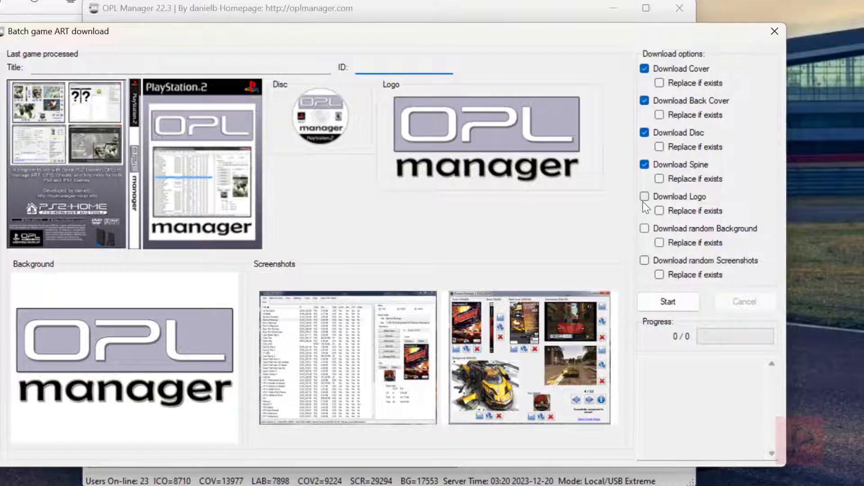
{"action": "left_click", "coordinate": [644, 196]}
{"action": "left_click", "coordinate": [645, 229]}
{"action": "left_click", "coordinate": [645, 260]}
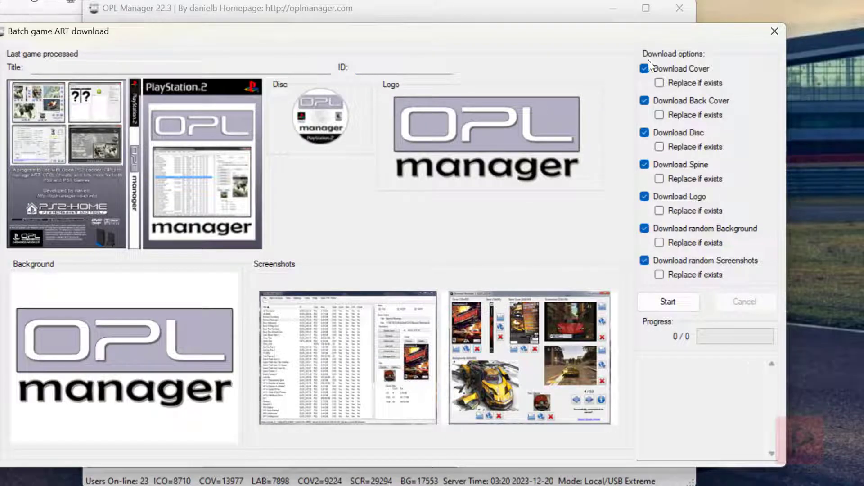
{"action": "left_click", "coordinate": [671, 300]}
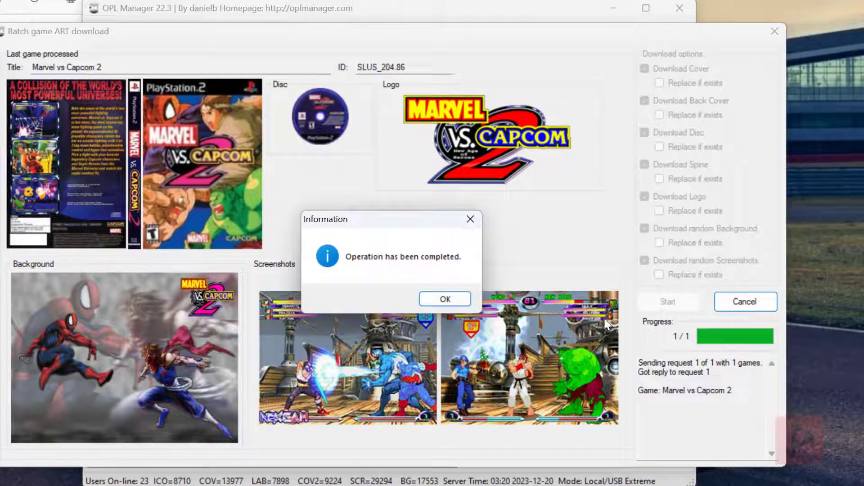
{"action": "left_click", "coordinate": [445, 300]}
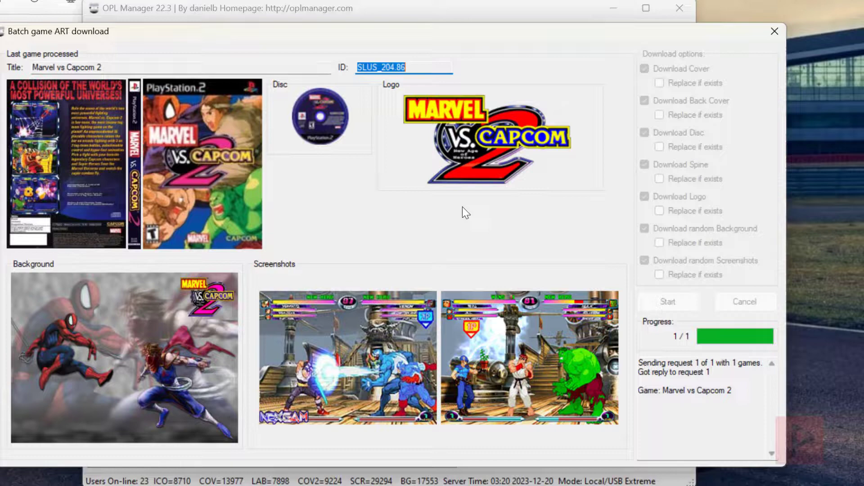
Close OPL Manager and verify the eight SLUS_204.86 images in the E: drive's ART folder
{"action": "left_click", "coordinate": [774, 33]}
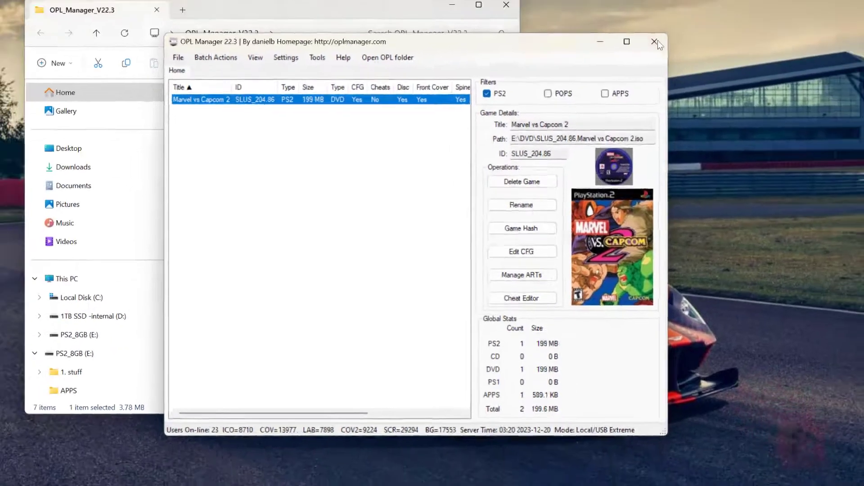
{"action": "left_click", "coordinate": [679, 7]}
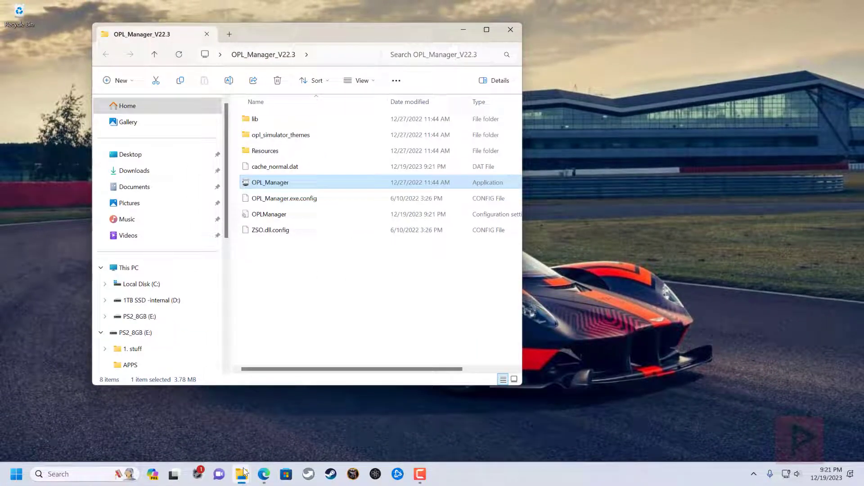
{"action": "mouse_move", "coordinate": [242, 474]}
{"action": "left_click", "coordinate": [228, 432]}
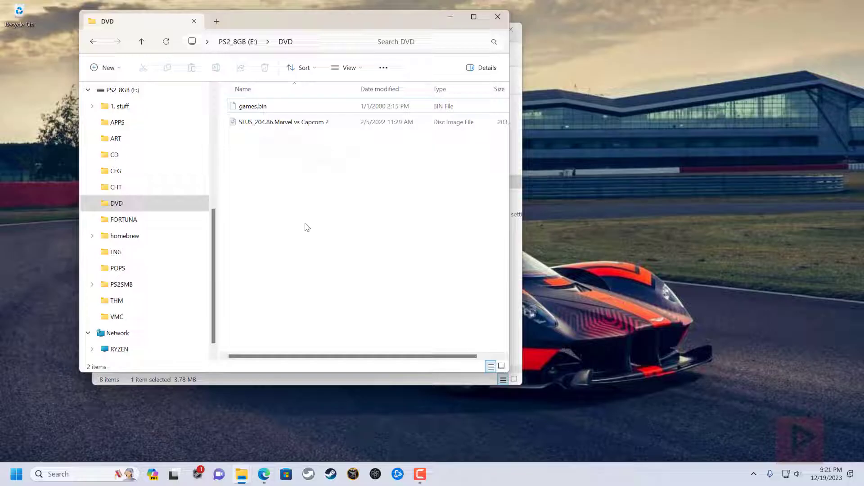
{"action": "left_click", "coordinate": [137, 139]}
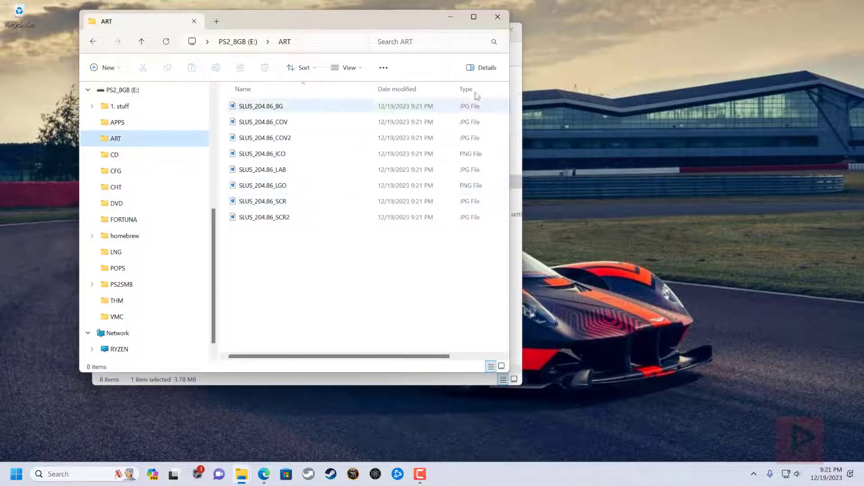
{"action": "left_click", "coordinate": [498, 17]}
Close the OPL_Manager folder window and eject the Voyager USB drive from the notification area
{"action": "left_click", "coordinate": [511, 34]}
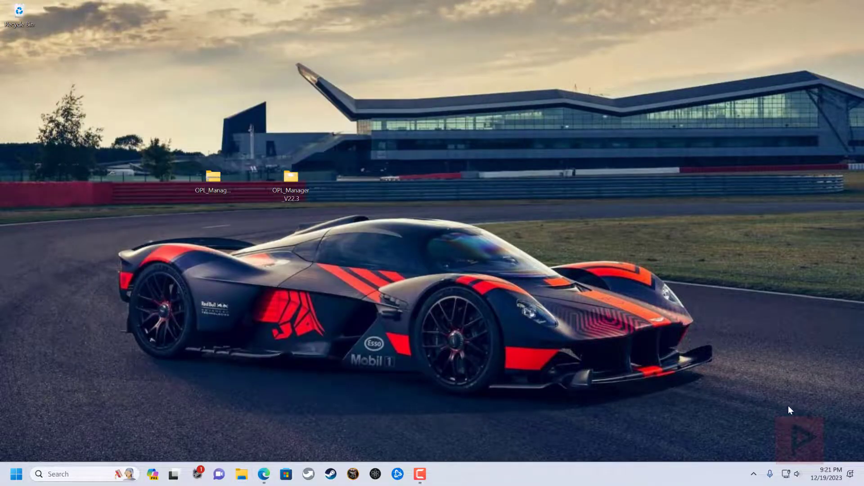
{"action": "left_click", "coordinate": [753, 474]}
{"action": "left_click", "coordinate": [734, 426]}
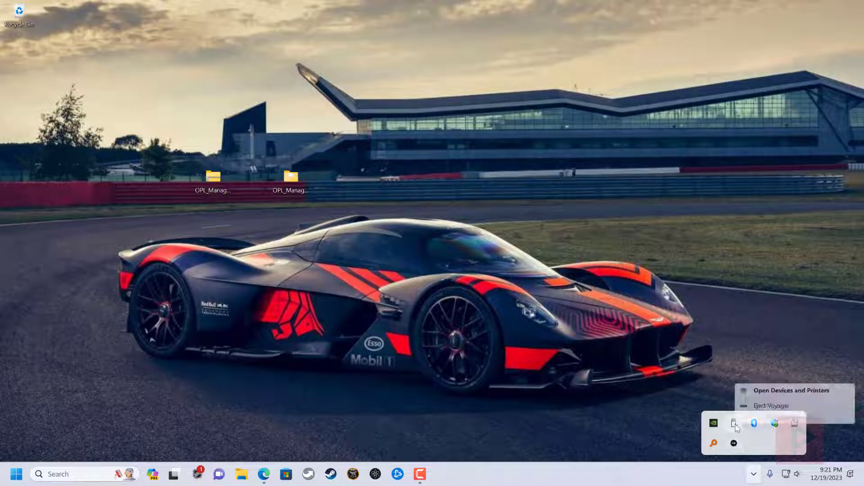
{"action": "left_click", "coordinate": [765, 406]}
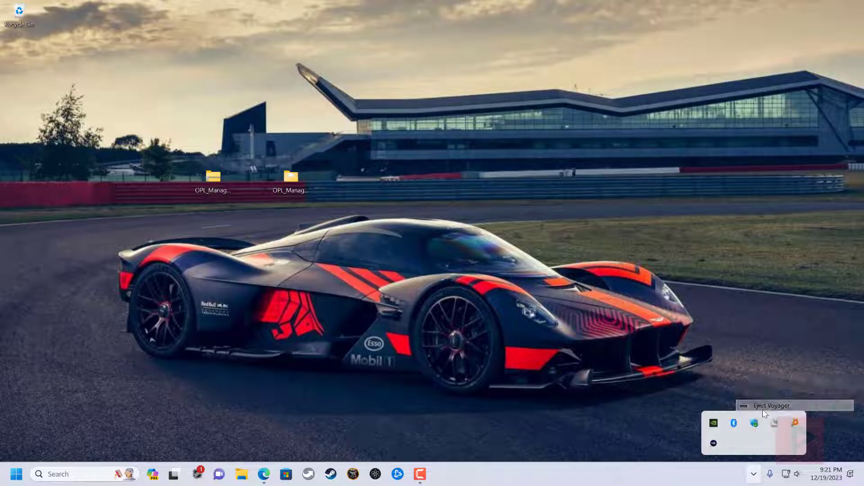
{"action": "left_click", "coordinate": [815, 343]}
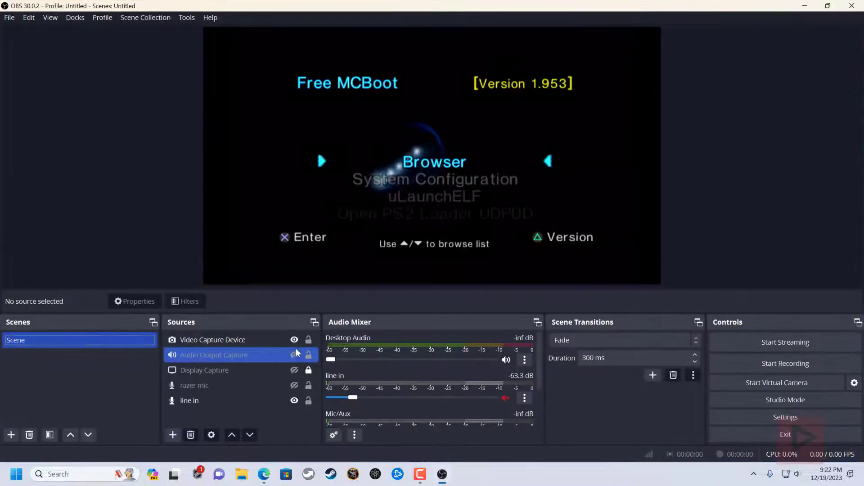
Open a Fullscreen Projector of the OBS preview on the Dell S2716DG monitor
{"action": "right_click", "coordinate": [448, 163]}
{"action": "mouse_move", "coordinate": [497, 216]}
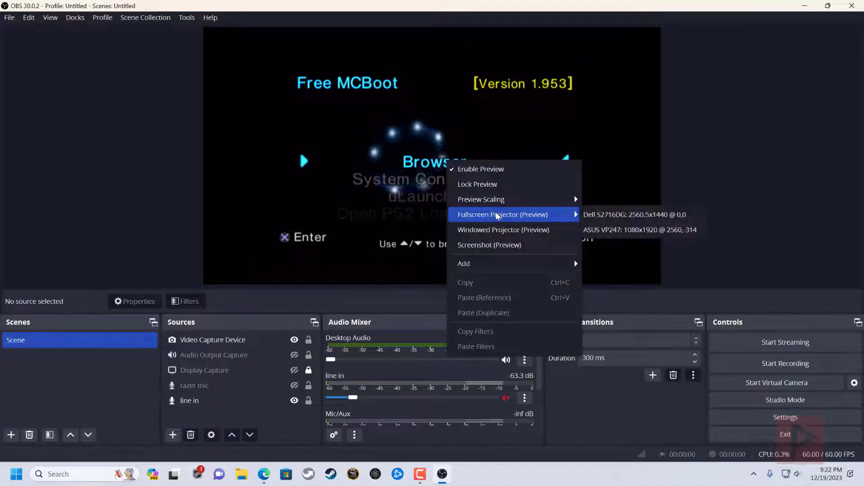
{"action": "left_click", "coordinate": [590, 215]}
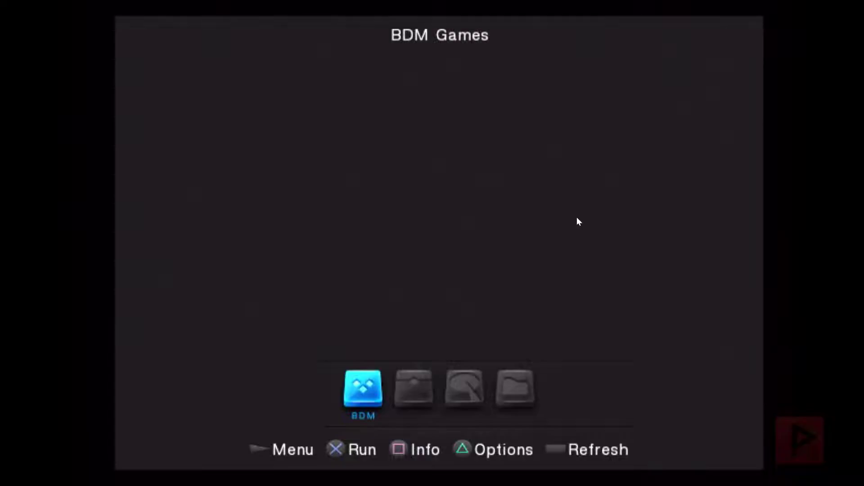
Go into Display Settings from the OPL settings menu
{"action": "key", "text": "Return"}
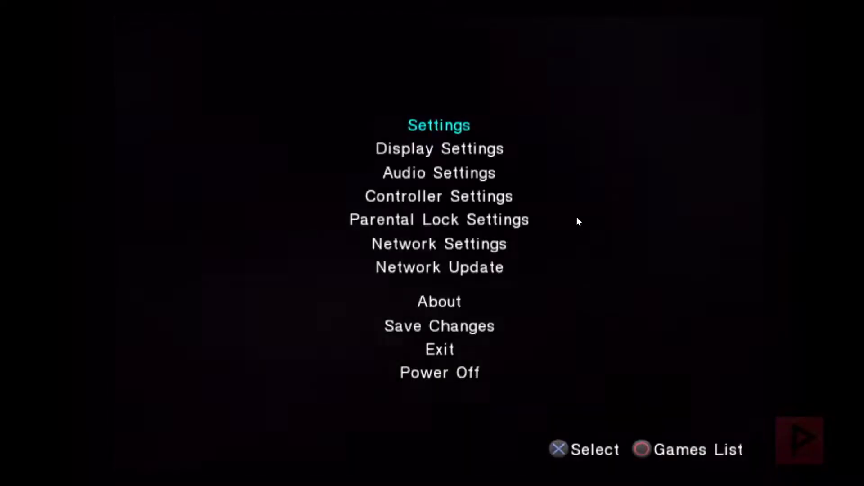
{"action": "key", "text": "Down"}
{"action": "key", "text": "Down"}
{"action": "key", "text": "Up"}
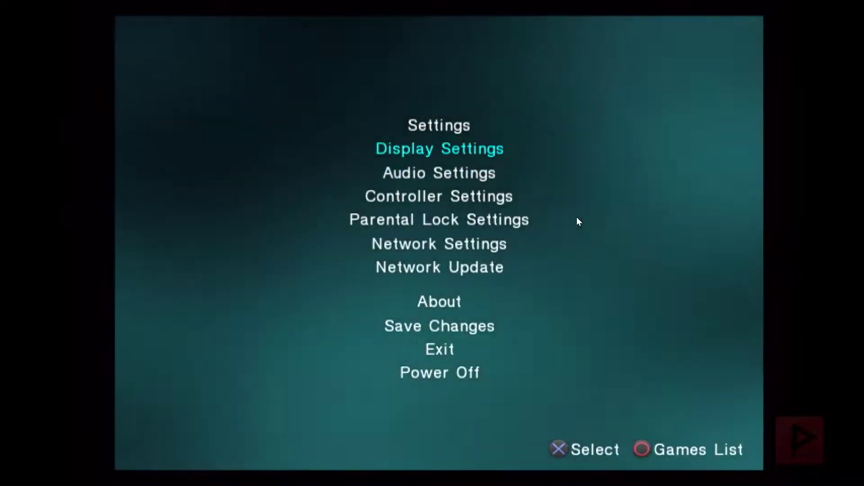
{"action": "key", "text": "Return"}
Confirm Cover Art is On, then return to the main settings menu
{"action": "key", "text": "Down"}
{"action": "key", "text": "Down"}
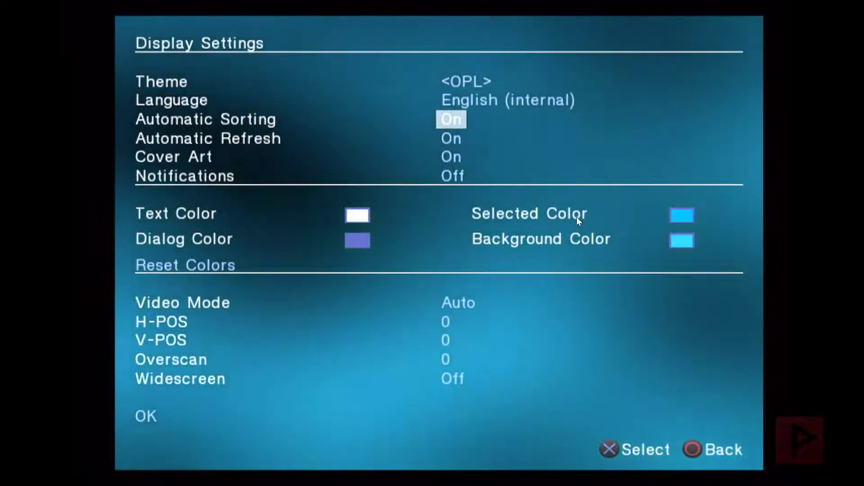
{"action": "key", "text": "Down"}
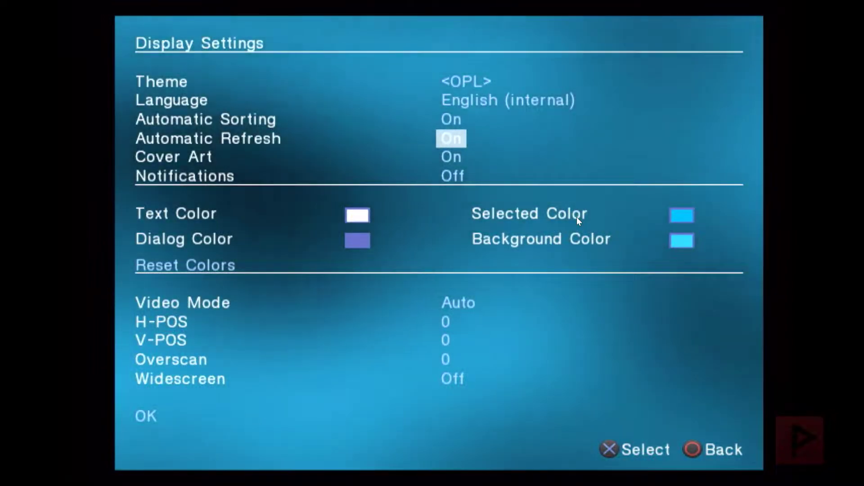
{"action": "key", "text": "Down"}
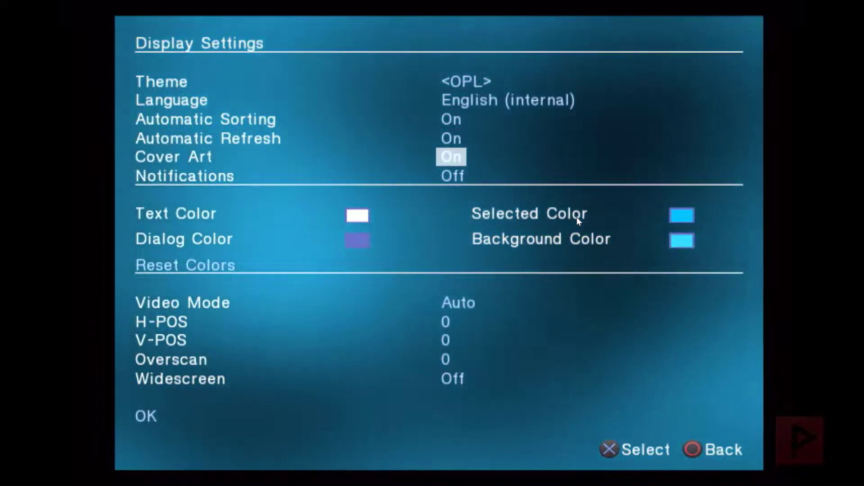
{"action": "key", "text": "Up"}
{"action": "key", "text": "Up"}
{"action": "key", "text": "Up"}
{"action": "key", "text": "Down"}
{"action": "key", "text": "Down"}
{"action": "key", "text": "Down"}
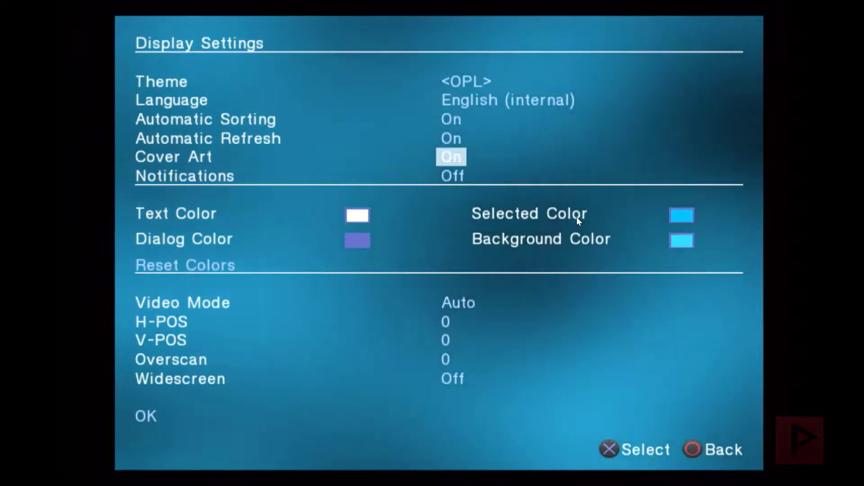
{"action": "key", "text": "Down"}
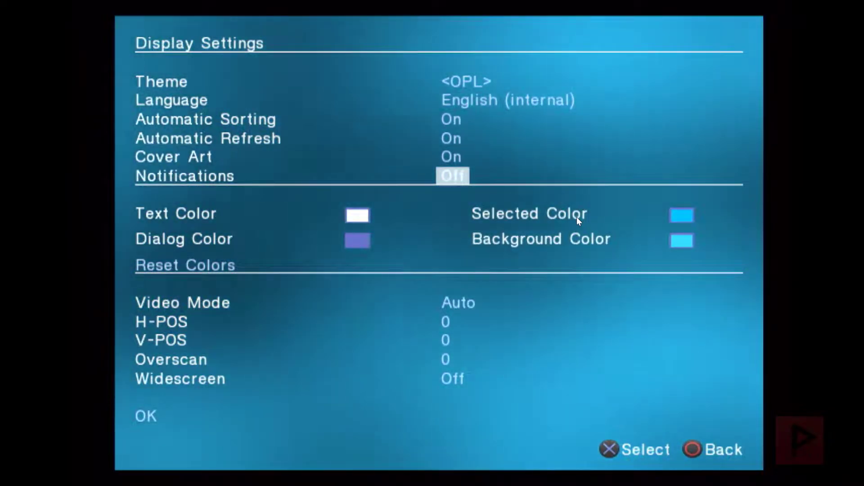
{"action": "key", "text": "Down"}
{"action": "key", "text": "Down"}
{"action": "key", "text": "Down"}
{"action": "key", "text": "Down"}
{"action": "key", "text": "Down"}
{"action": "key", "text": "Down"}
{"action": "key", "text": "Down"}
{"action": "key", "text": "Down"}
{"action": "key", "text": "Down"}
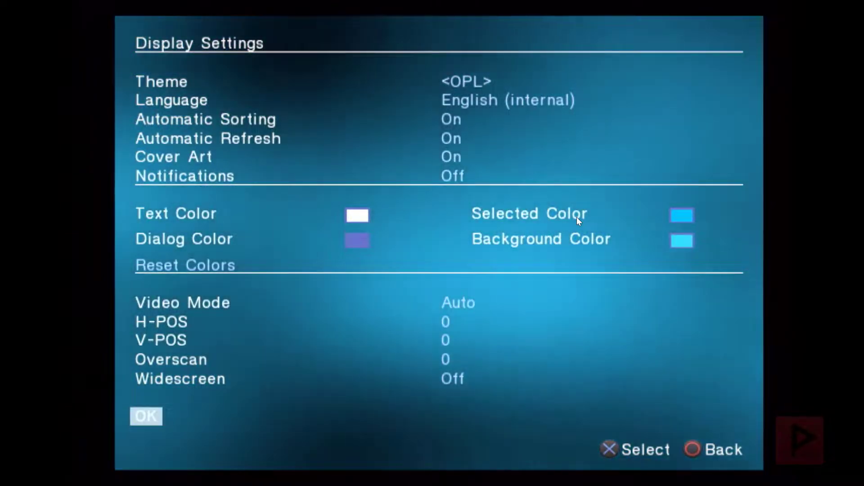
{"action": "key", "text": "Return"}
{"action": "key", "text": "Up"}
{"action": "key", "text": "Up"}
{"action": "key", "text": "Up"}
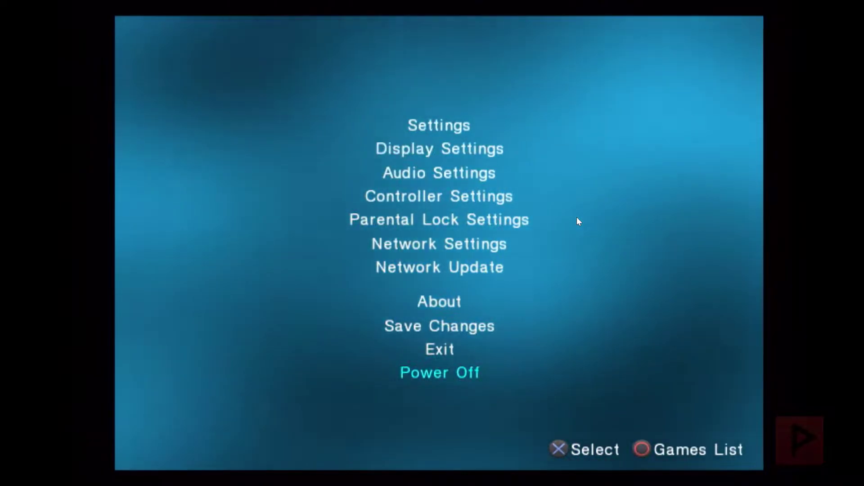
Save the OPL settings to the memory card
{"action": "key", "text": "Return"}
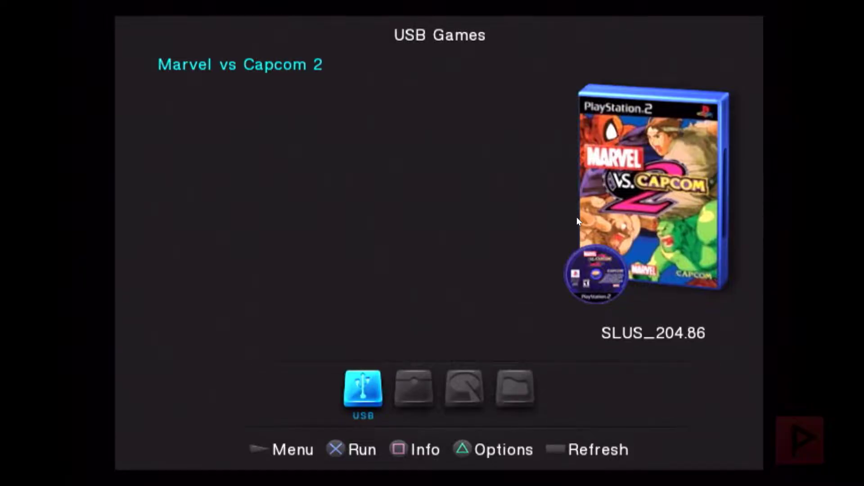
Launch Marvel vs Capcom 2 from the USB Games list
{"action": "key", "text": "Return"}
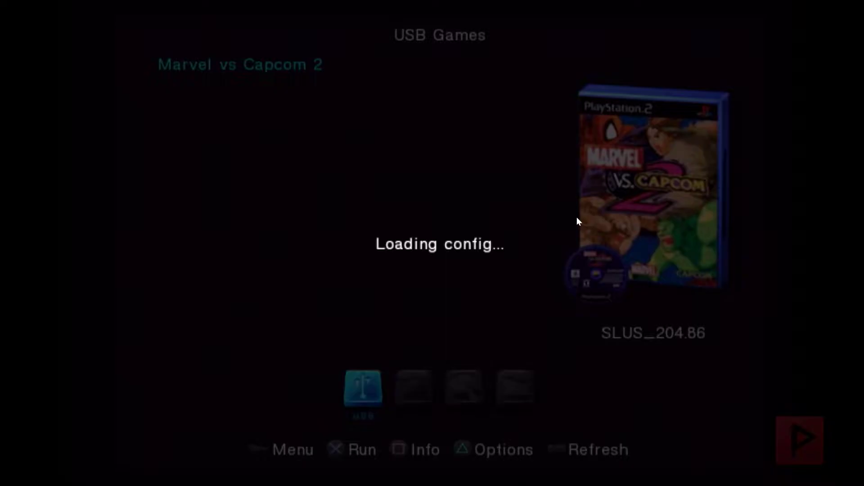